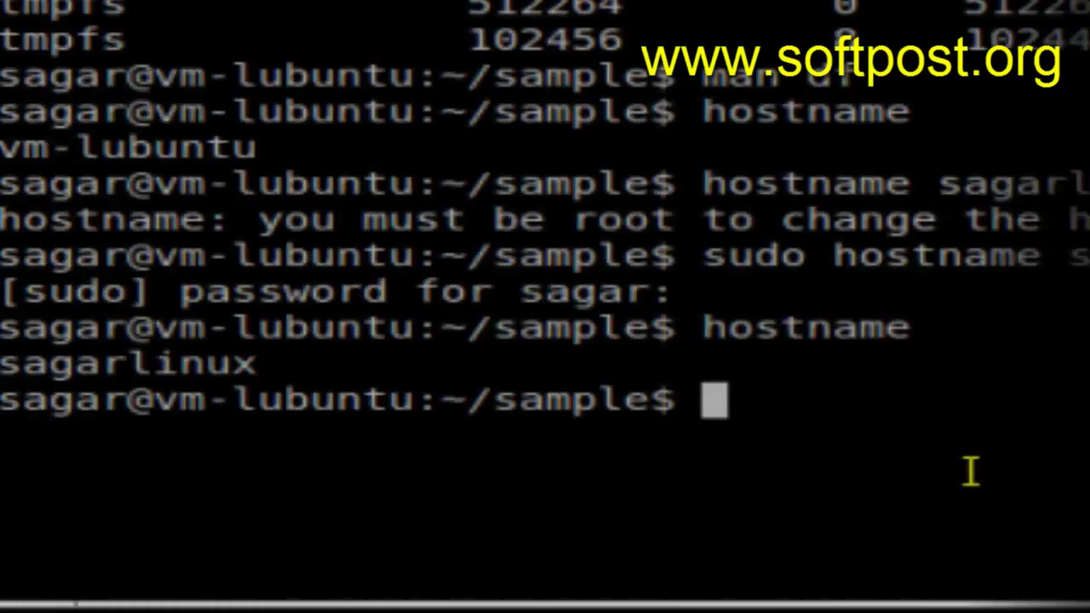
type("clear")
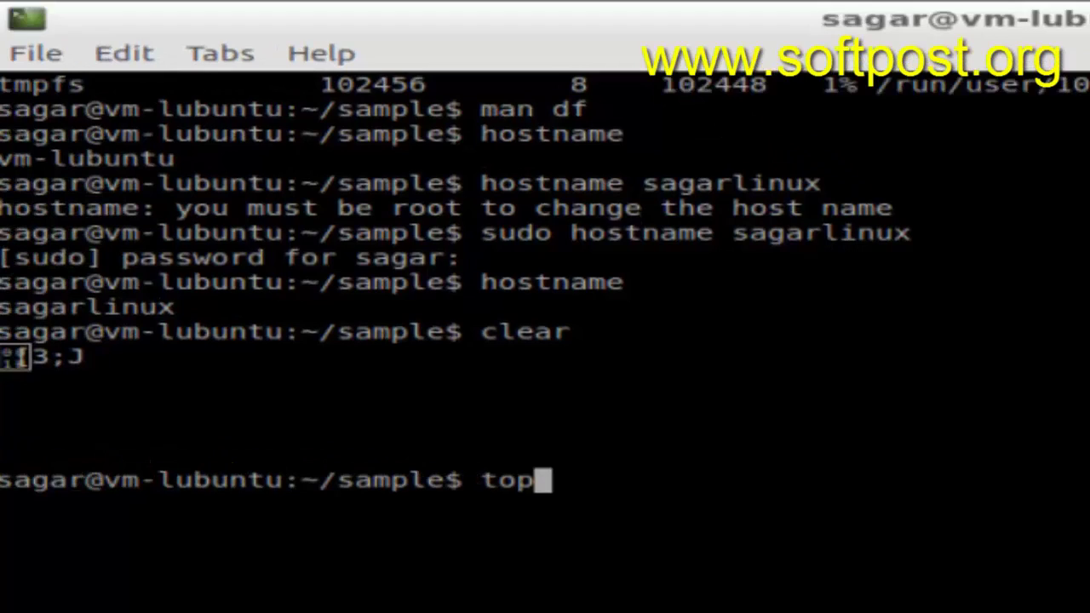
Run top to display the live CPU, memory, task summary and process table.
key("Return")
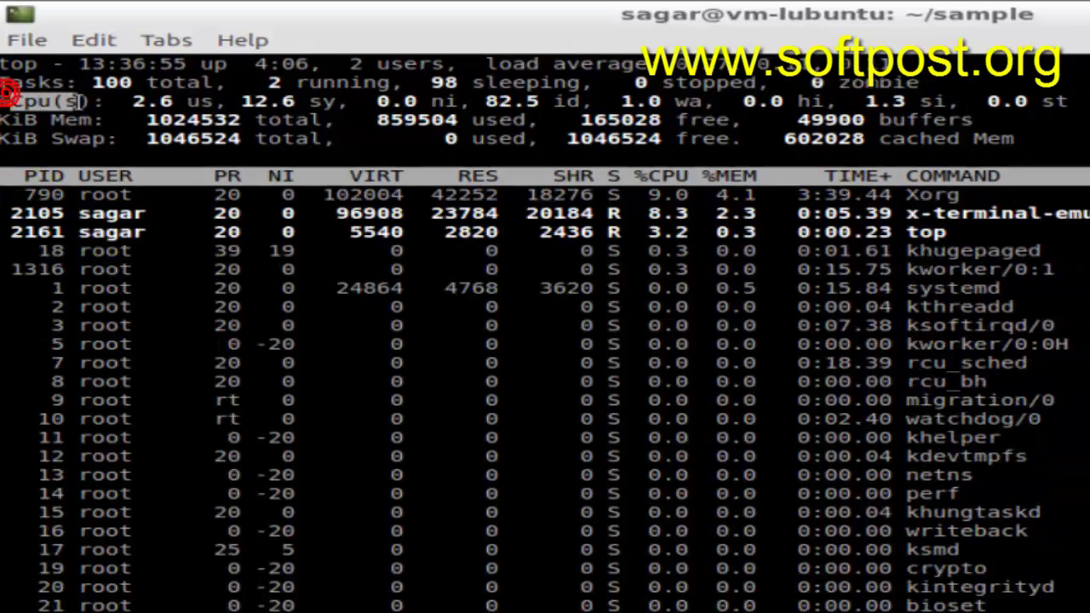
left_click_drag(3, 100, 1077, 102)
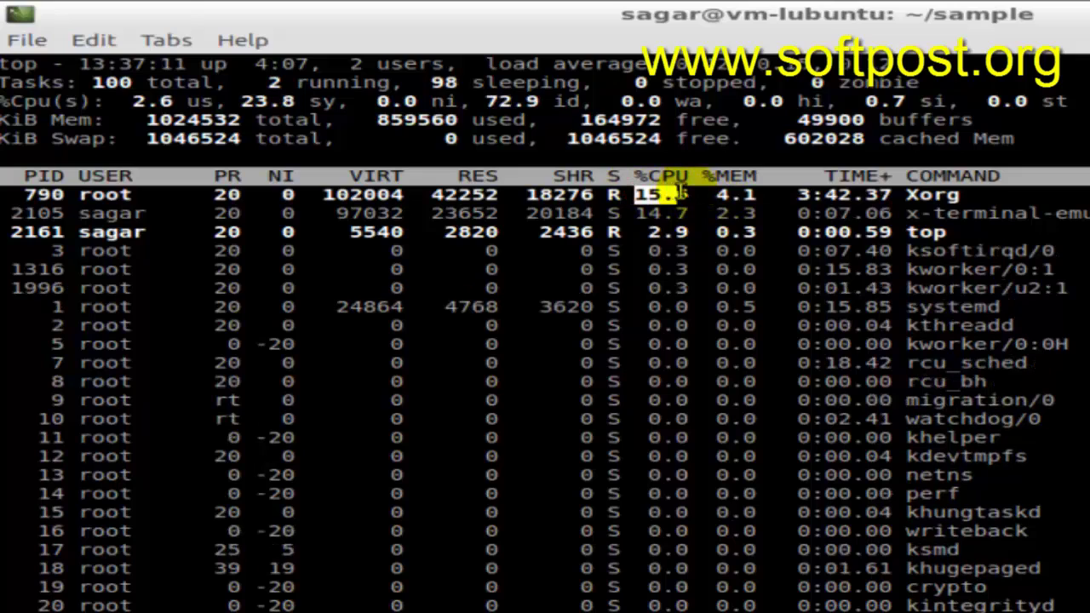
left_click_drag(635, 193, 694, 193)
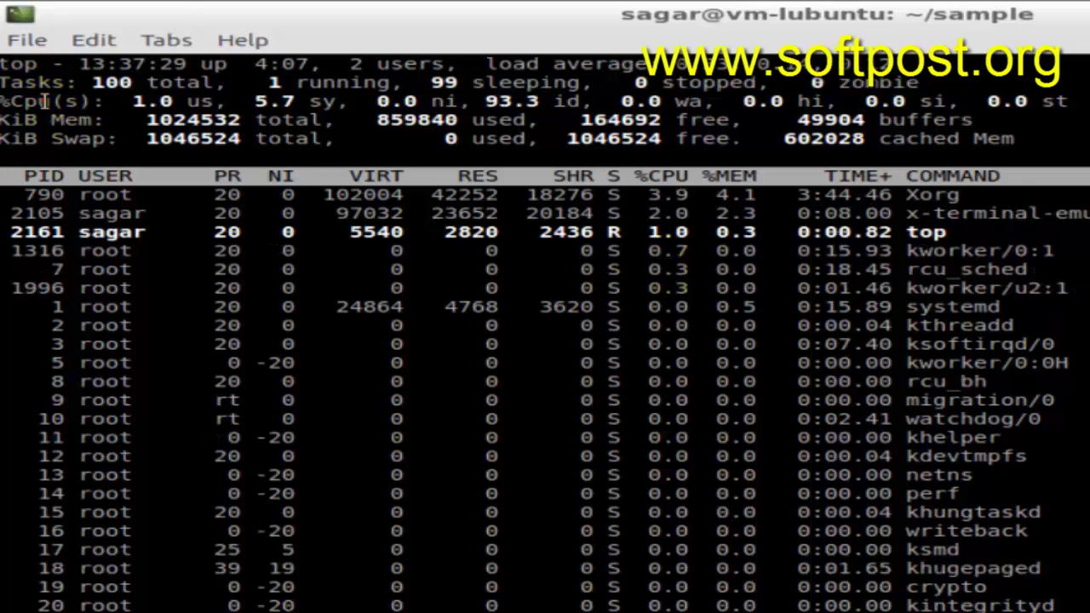
Highlight the %Cpu(s) line and toggle off top's uptime and load average line.
left_click_drag(43, 101, 869, 100)
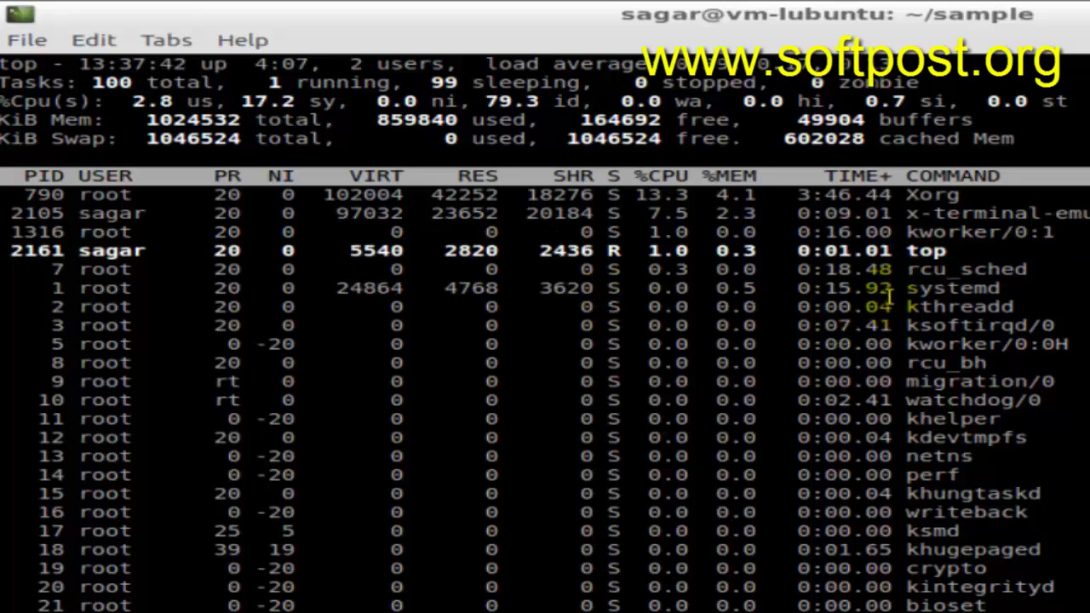
key("l")
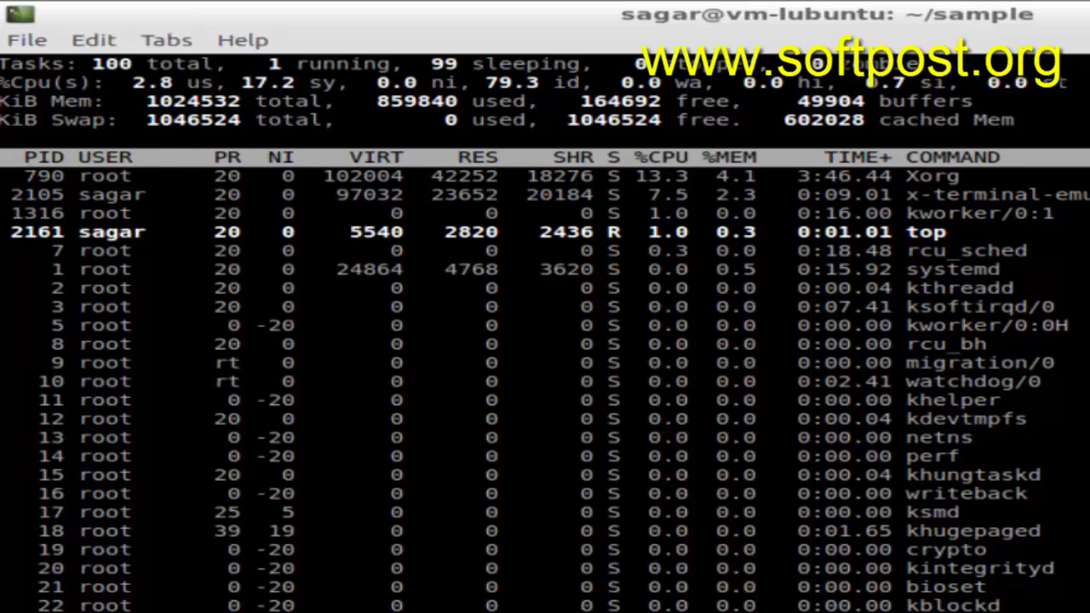